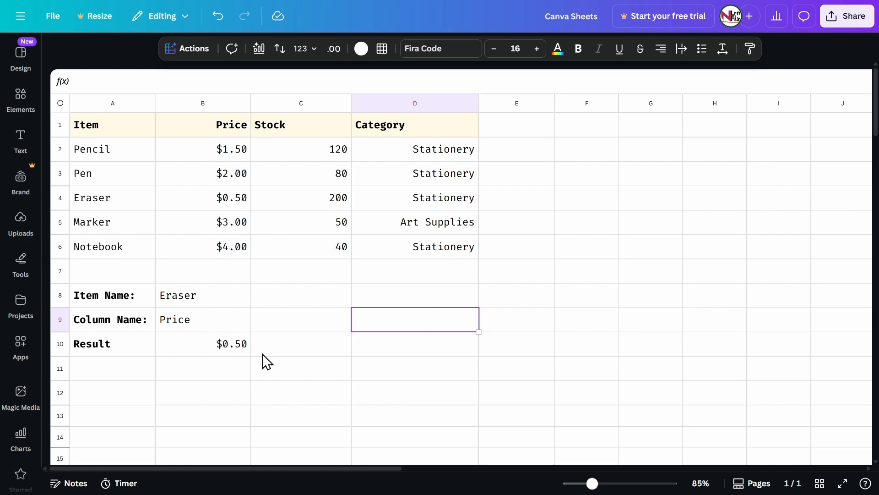
Look over the Item Name and Column Name labels and their lookup values below the table.
click(102, 304)
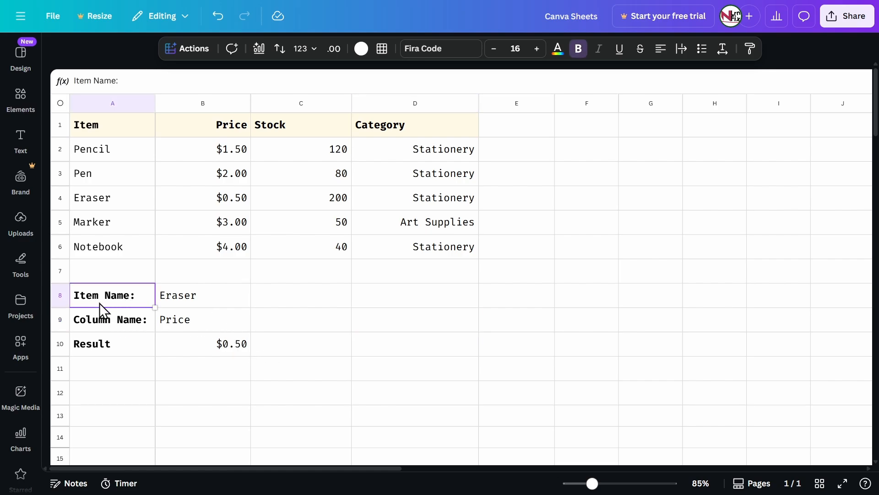
click(120, 320)
click(182, 305)
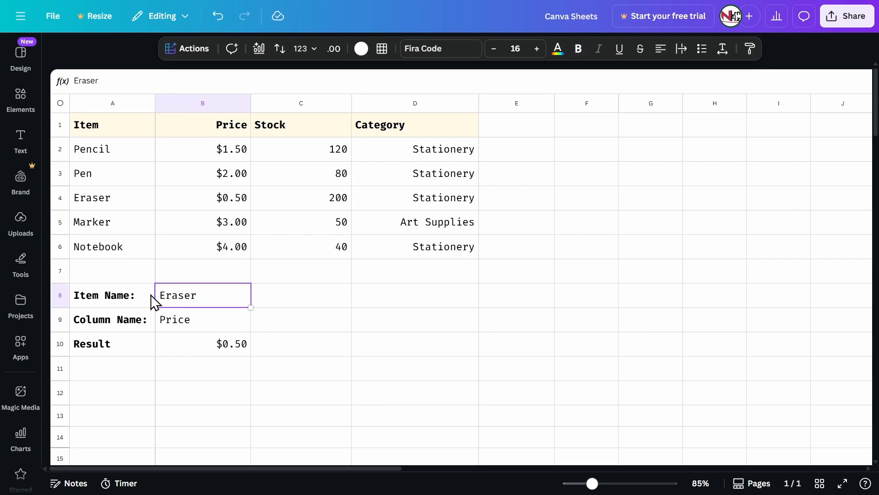
click(125, 323)
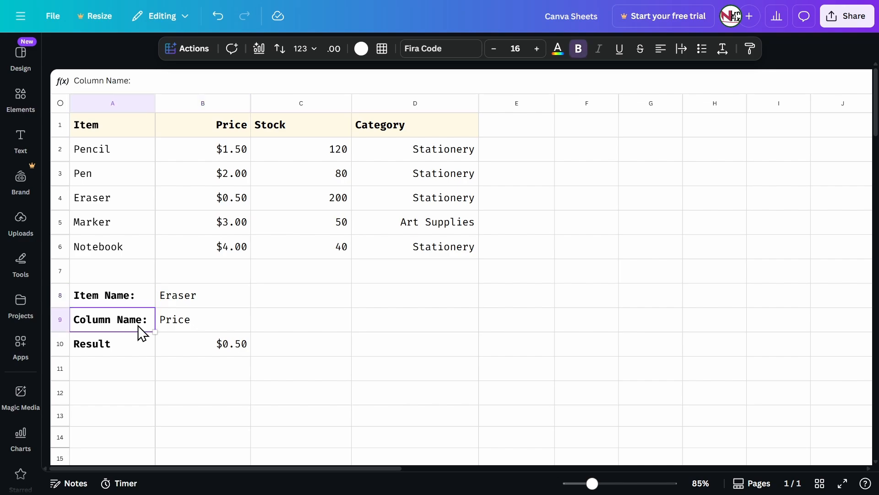
click(177, 328)
double_click(189, 320)
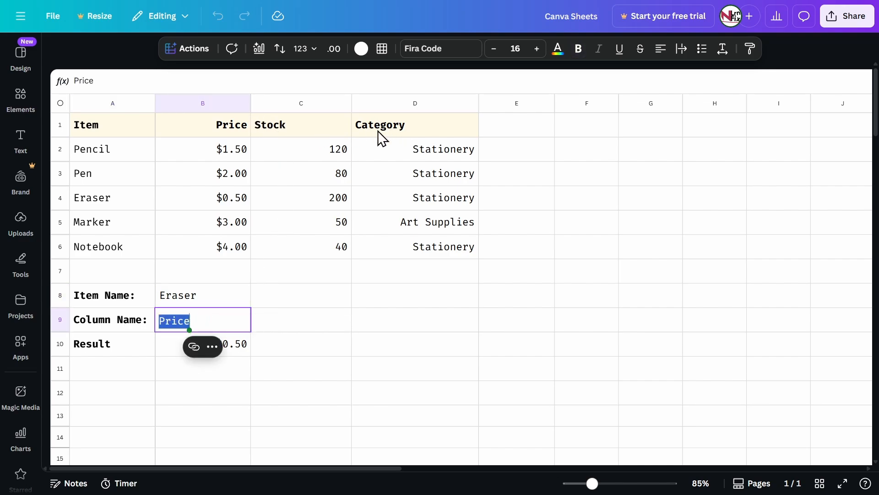
click(280, 323)
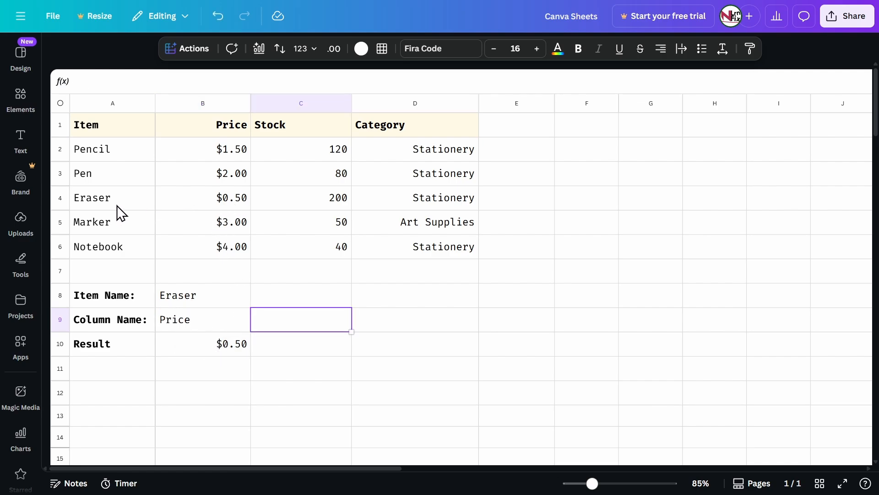
Set the Column Name lookup value in B9 to Stock.
click(212, 325)
click(192, 320)
double_click(192, 321)
text(Stock)
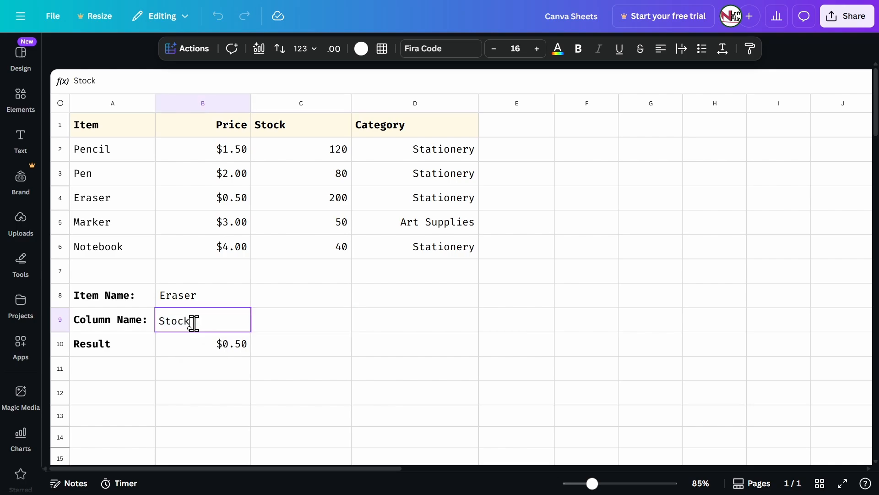
key(Return)
click(301, 303)
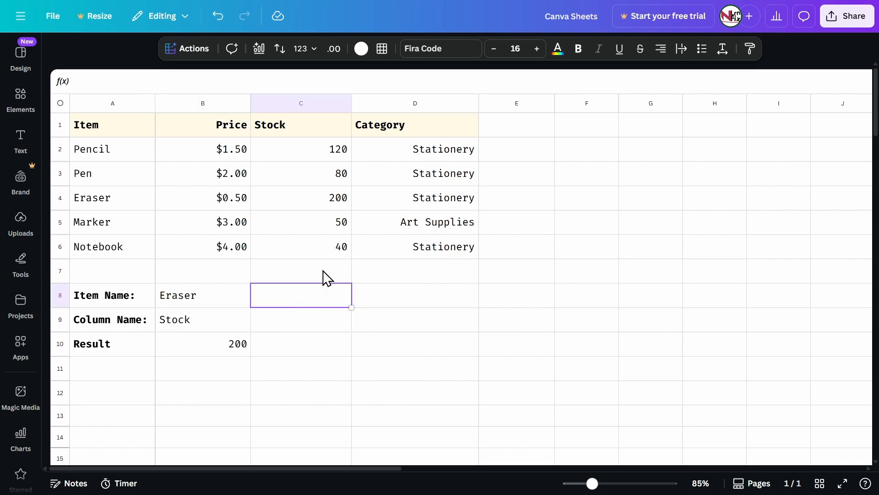
Set the Column Name lookup value in B9 to Category.
click(175, 319)
double_click(175, 319)
text(Category)
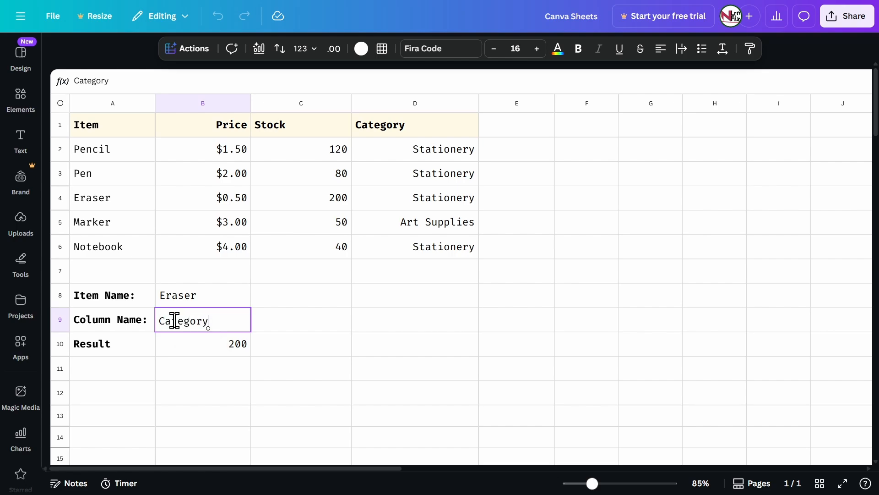
key(Return)
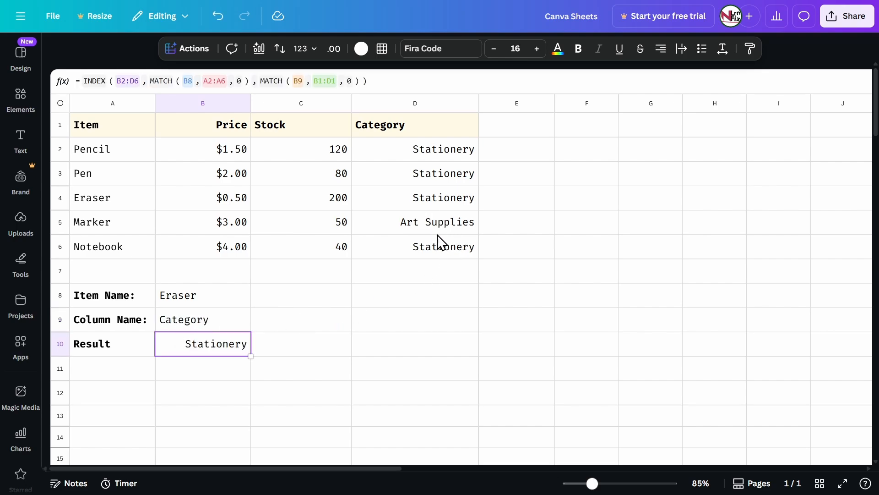
Clear the existing lookup formula from the Result cell B10.
click(285, 330)
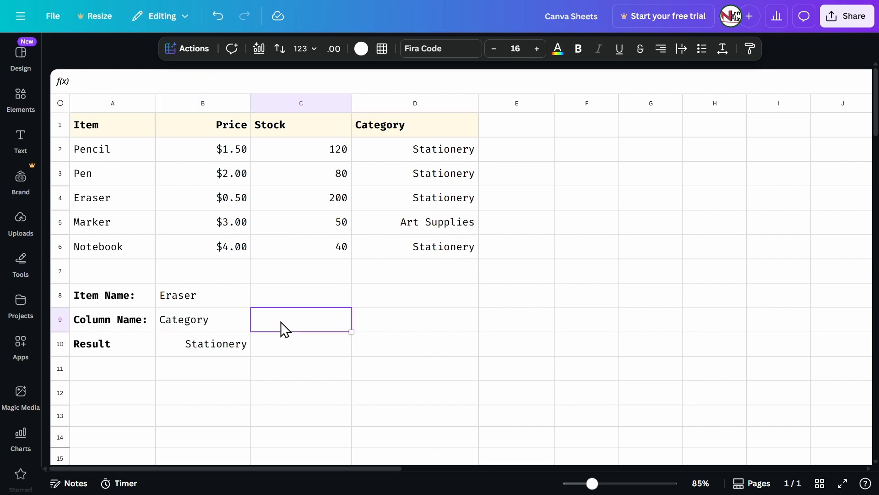
click(235, 353)
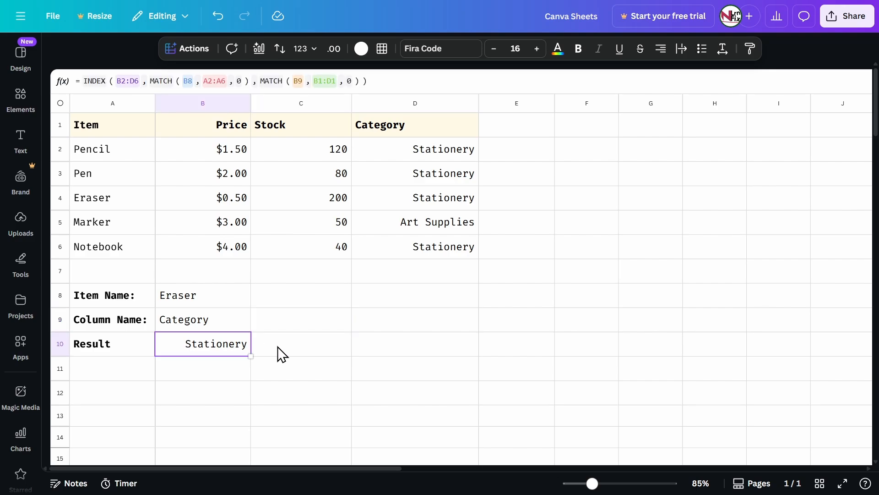
key(Delete)
Review the lookup inputs in rows 8 to 10 and the source table in A1:D6.
click(174, 324)
click(168, 300)
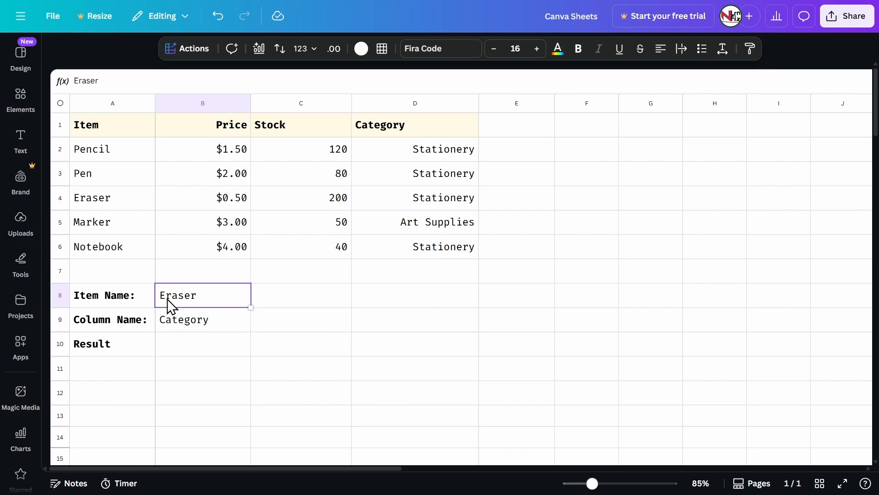
double_click(167, 300)
click(174, 316)
click(136, 299)
double_click(125, 316)
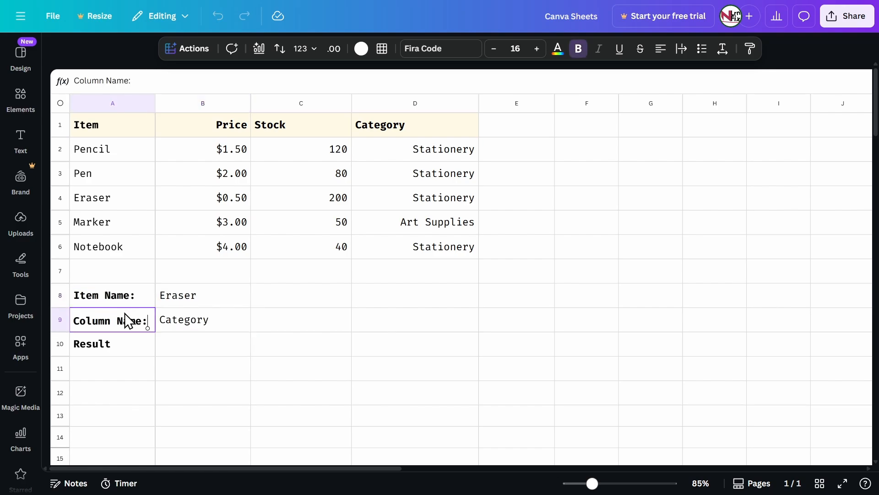
double_click(122, 344)
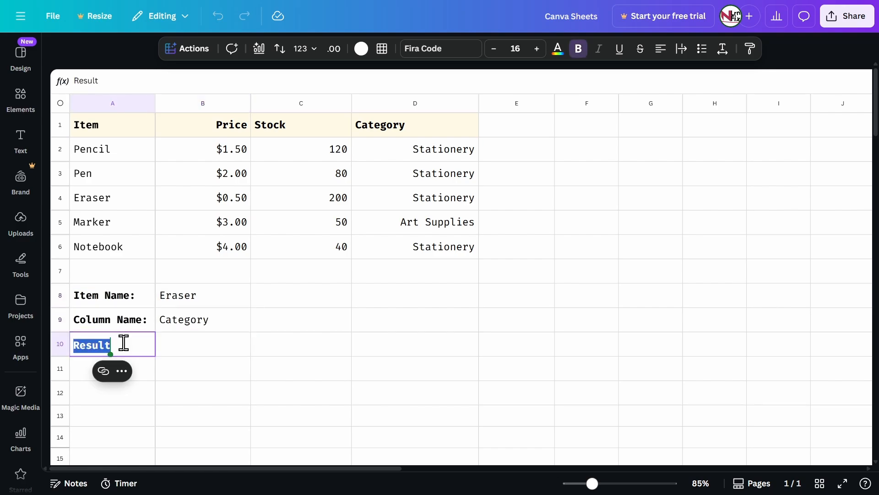
click(221, 352)
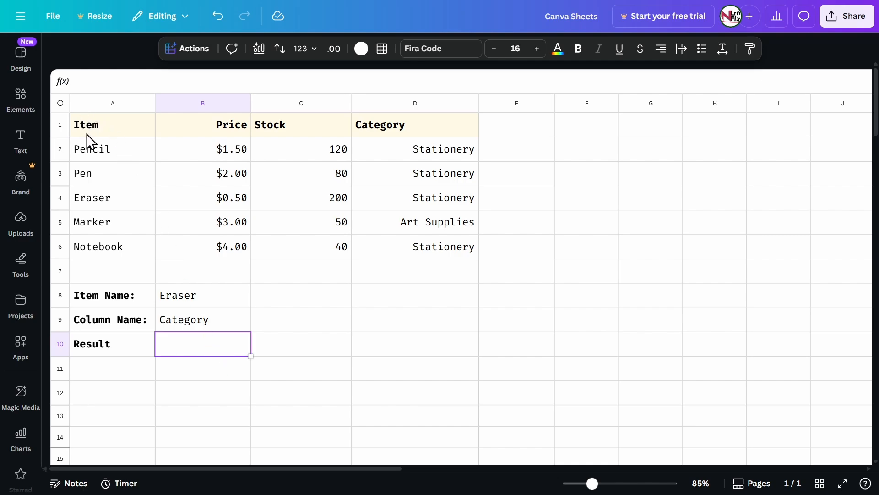
drag(86, 134, 427, 254)
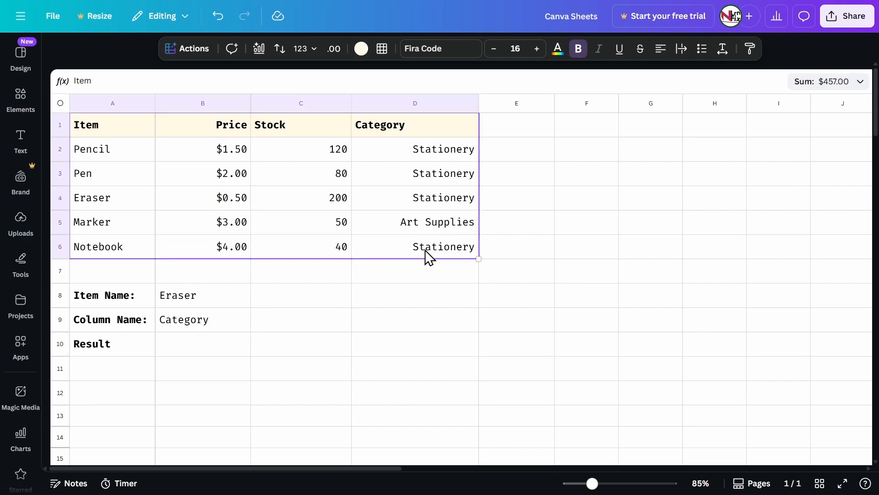
Begin an INDEX formula in the Result cell B10 with B2:D6 as its range.
click(212, 350)
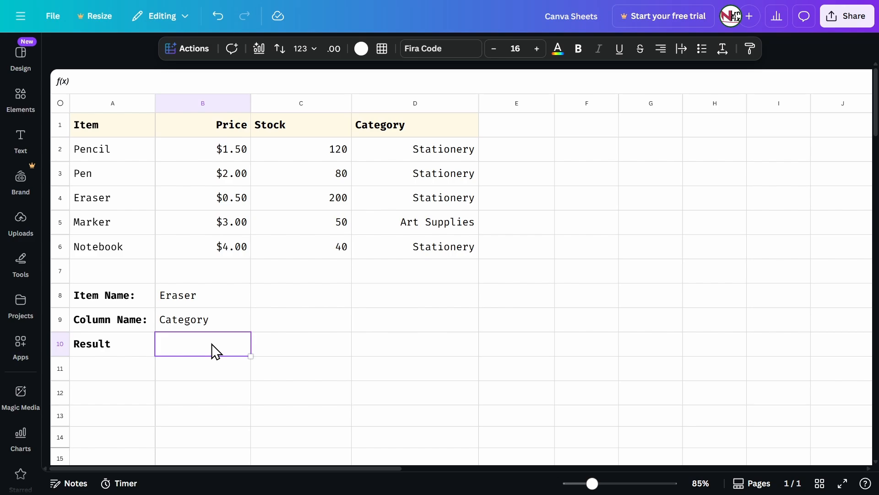
text(=)
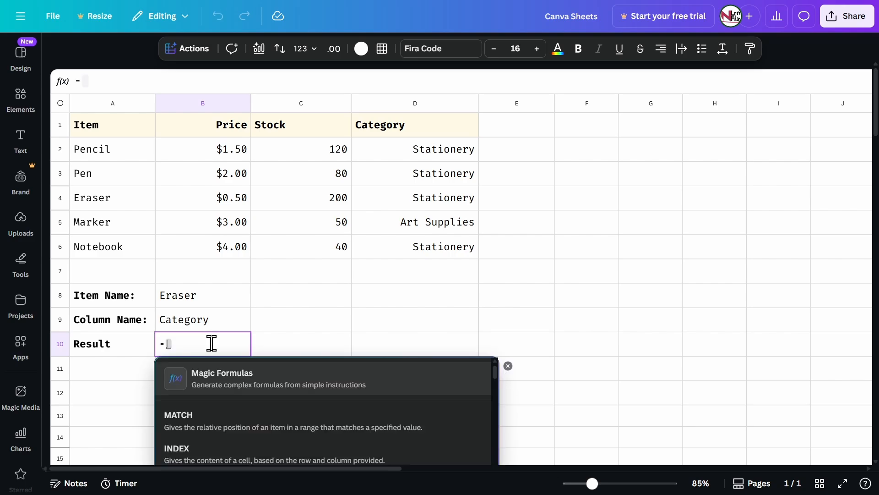
text(inde)
key(Tab)
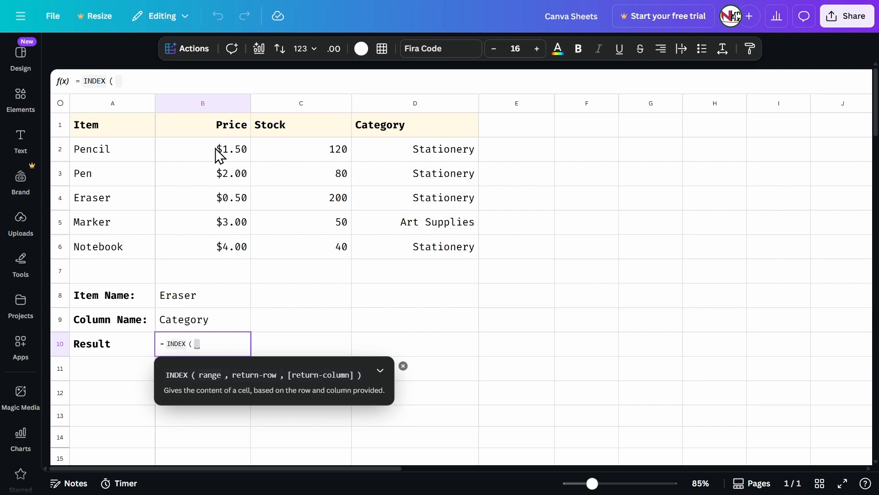
drag(196, 151, 440, 250)
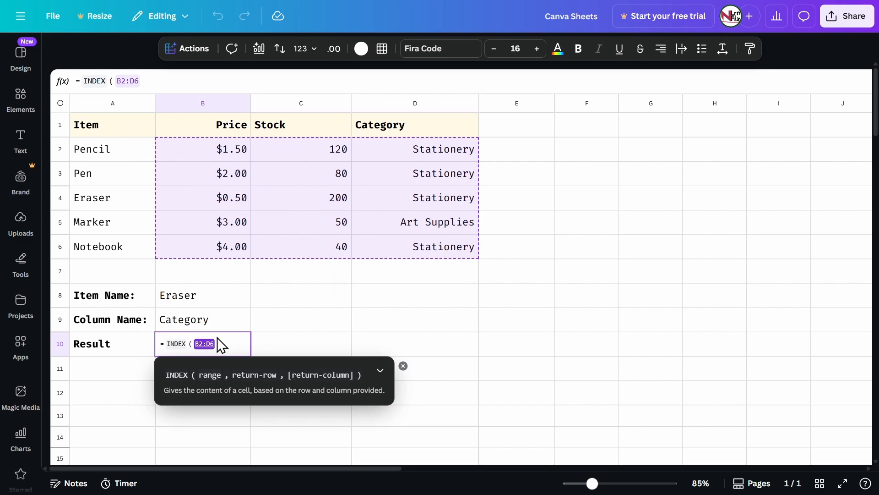
text(,)
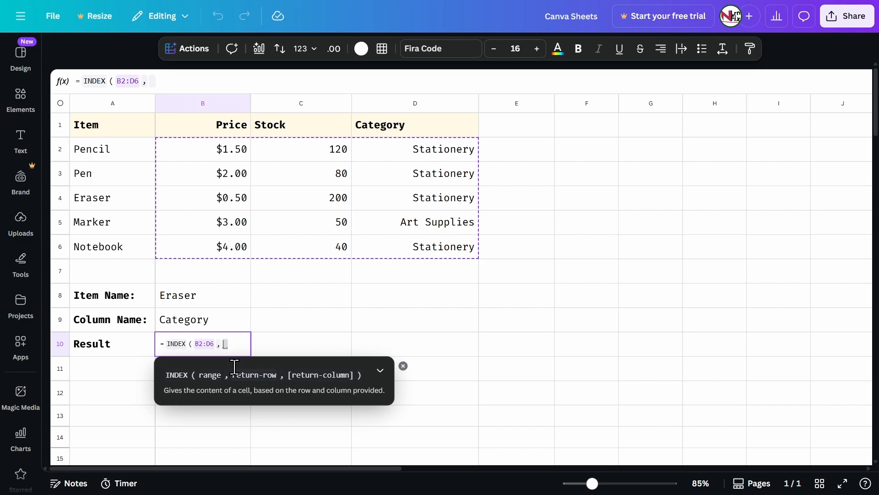
Add MATCH(B8,A2:A6,0) as the INDEX formula's row argument to find the item name with an exact match.
text(matc)
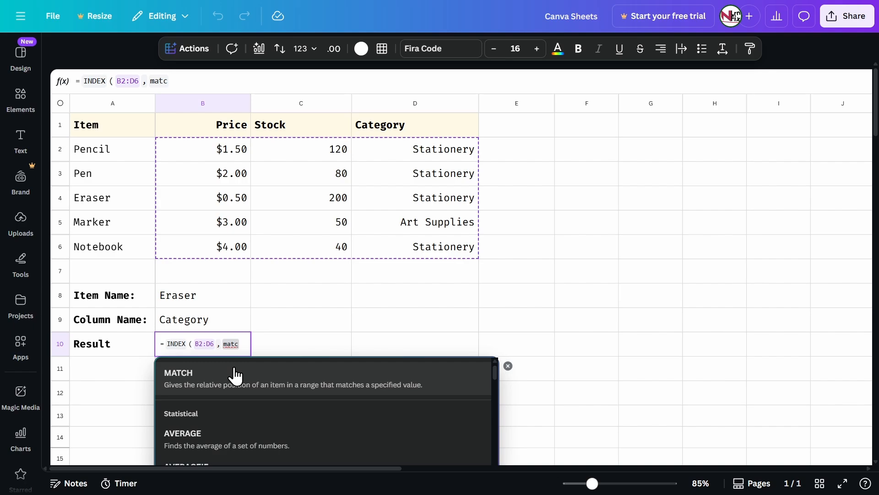
click(235, 375)
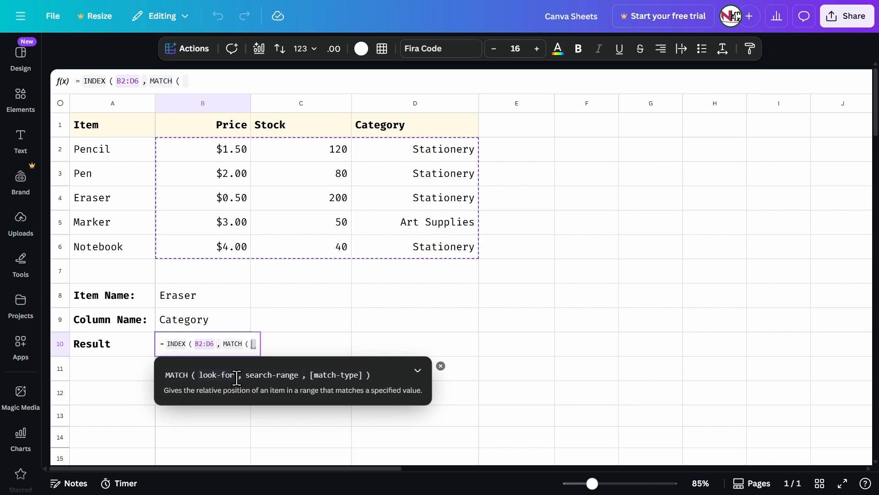
click(192, 300)
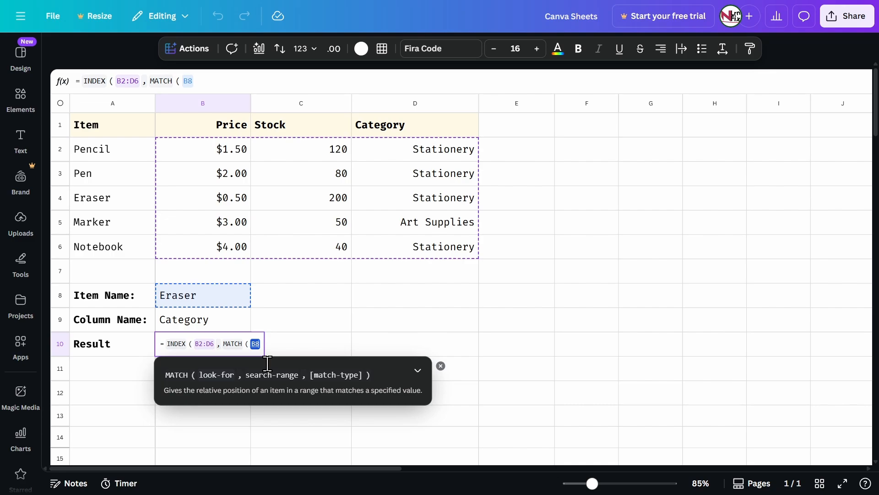
text(,)
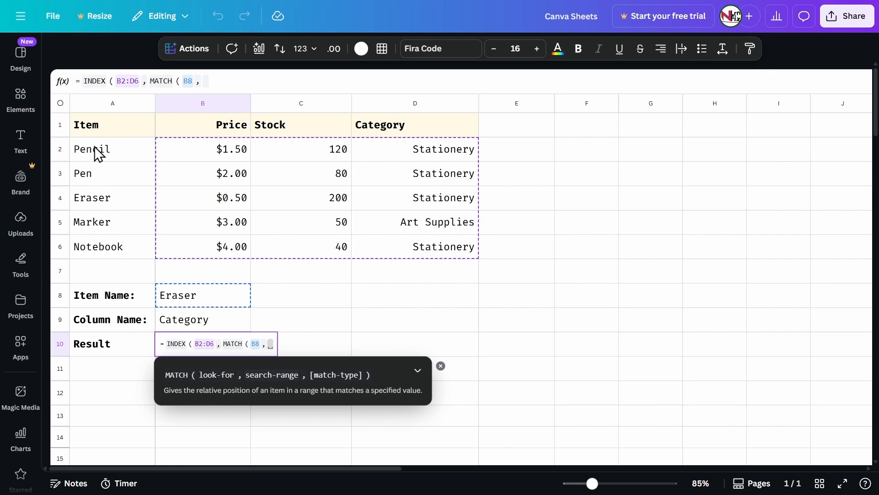
drag(101, 153, 104, 246)
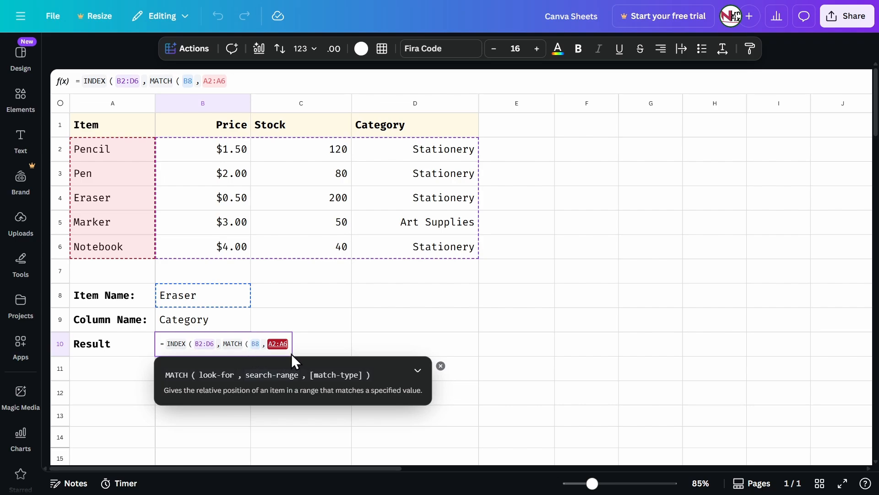
text(, )
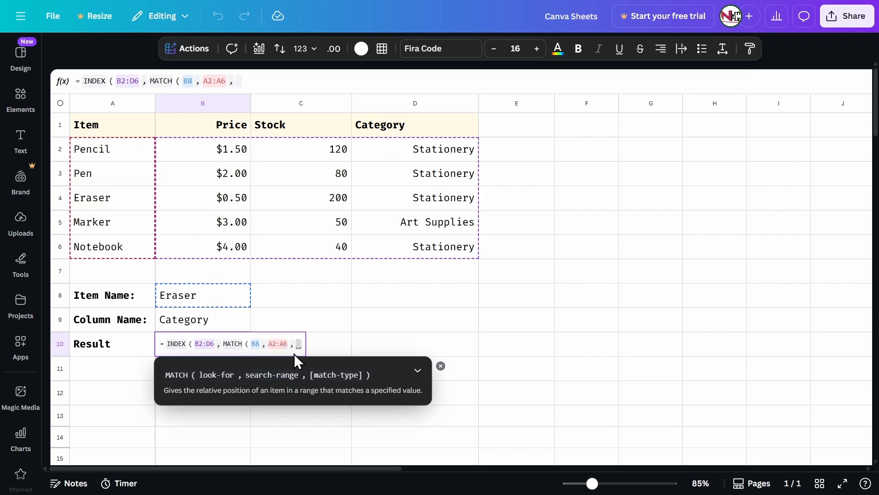
text(0)
text(,)
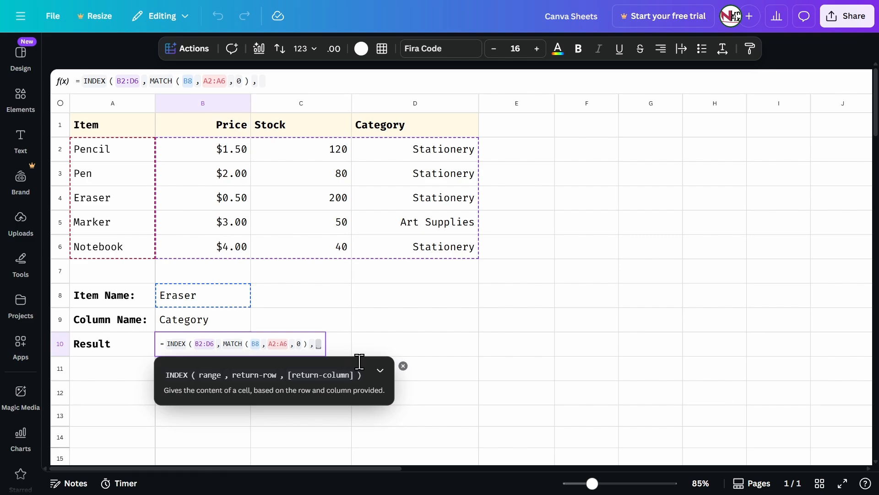
Add MATCH(B9,B1:D1,0) as the INDEX formula's column argument and commit the completed formula in B10.
text(MATCH()
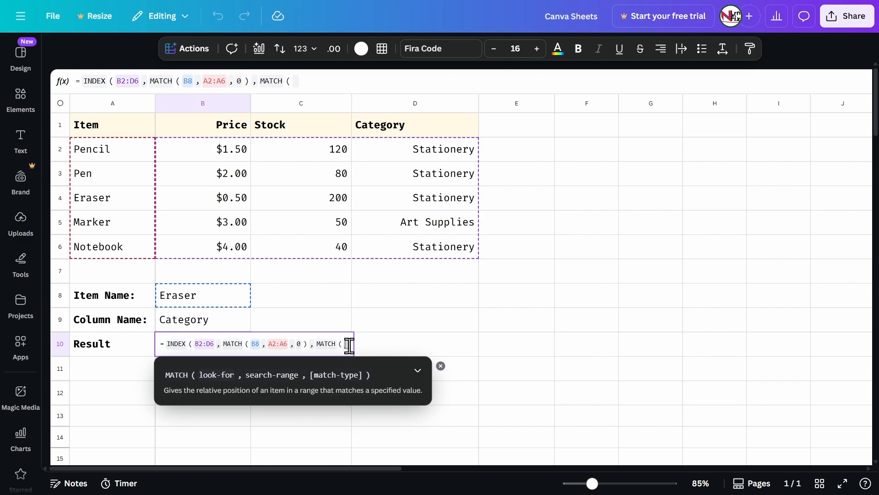
click(184, 320)
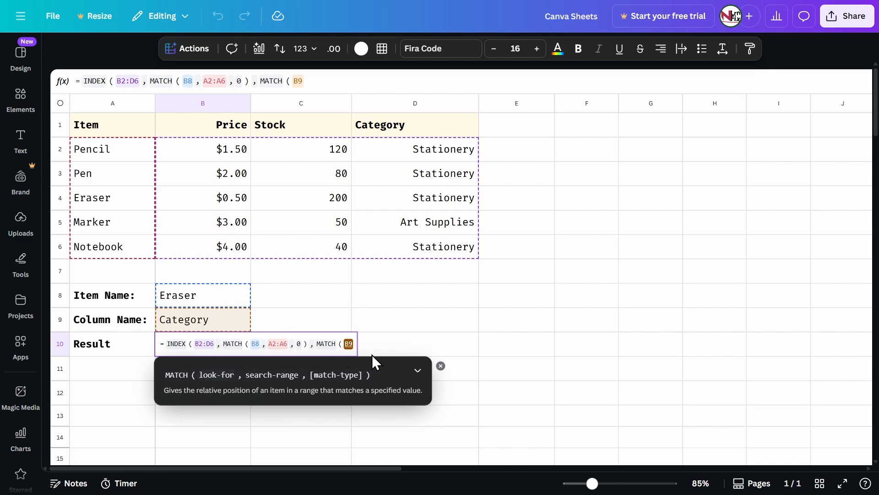
text(,)
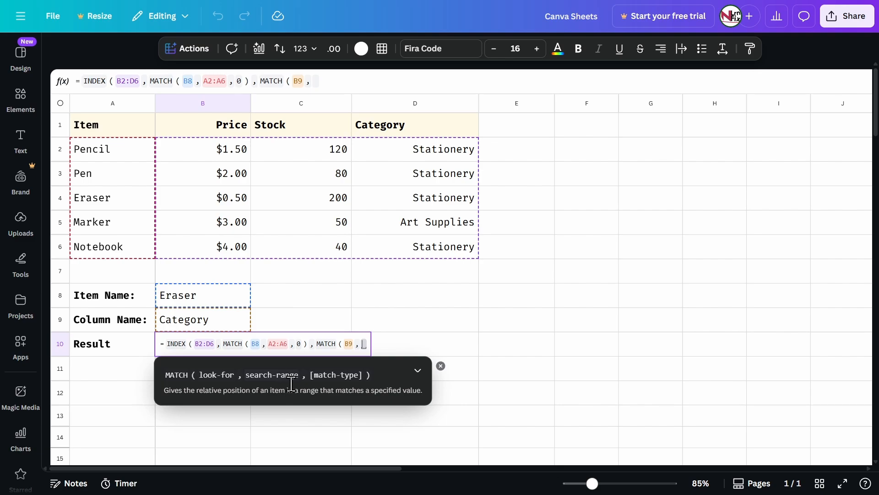
drag(202, 136, 426, 125)
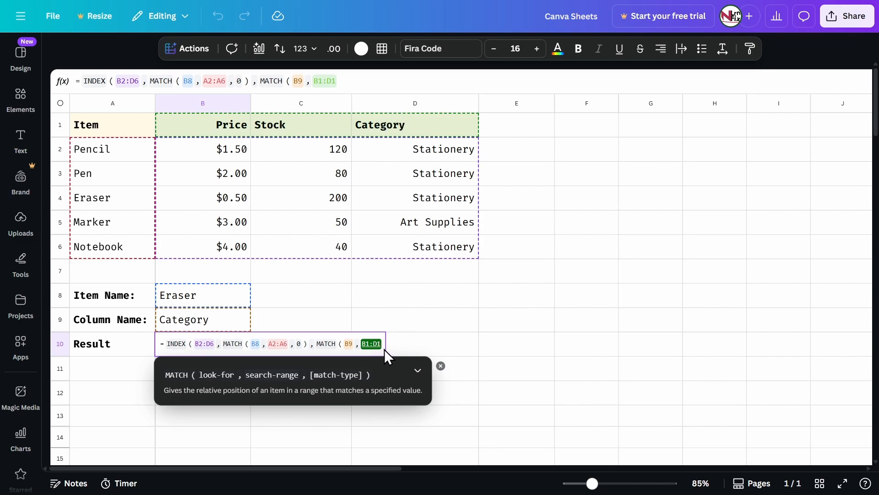
text(, )
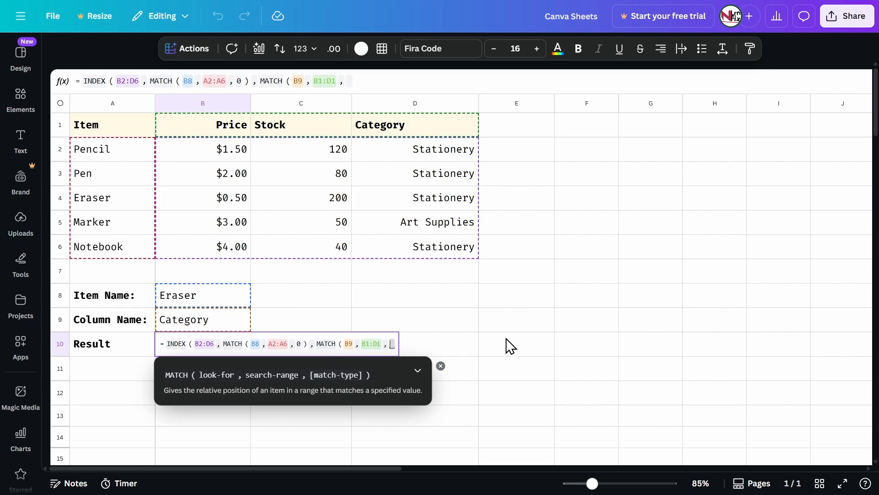
text(0 ) ))
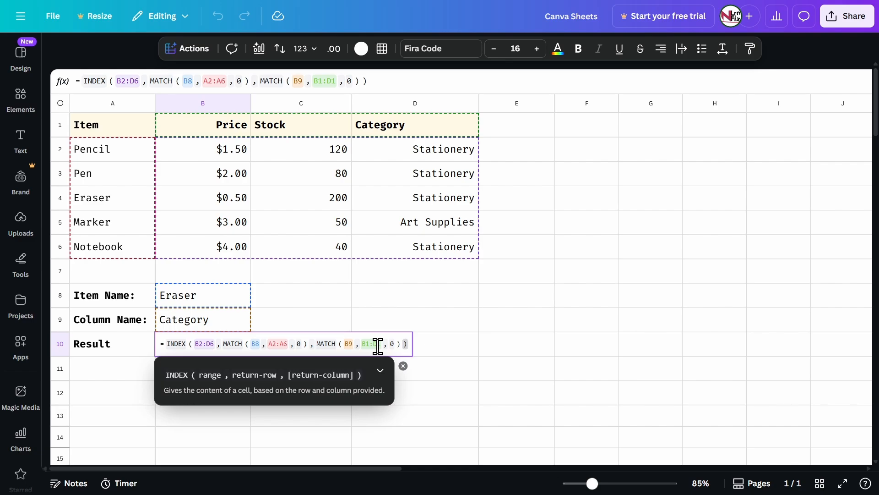
key(Return)
click(227, 351)
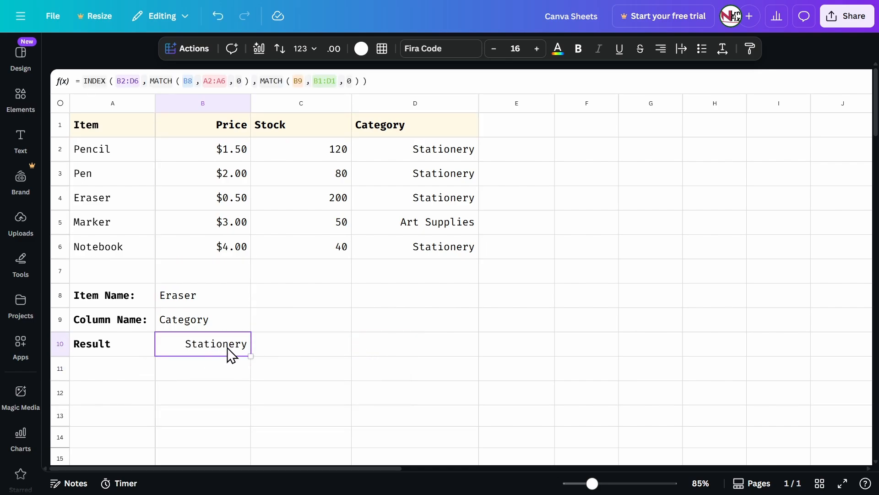
Review the item names in column A, the column headers in row 1 and the Column Name input in B9.
click(332, 352)
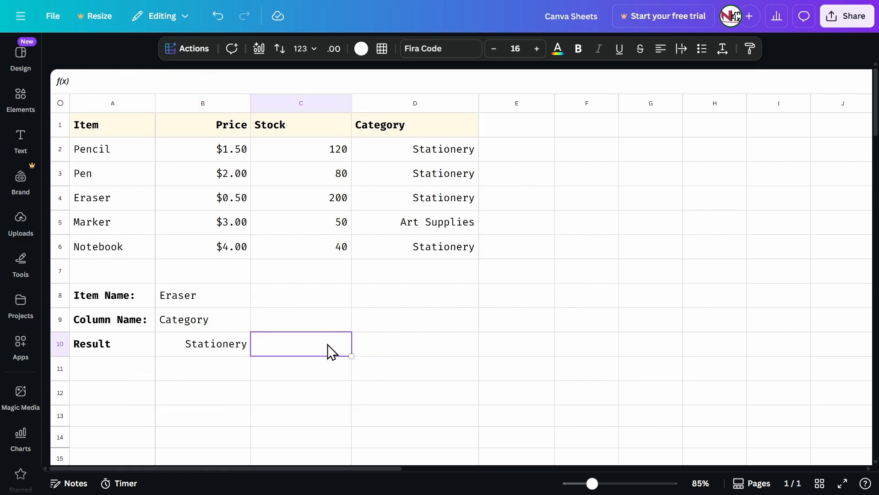
click(357, 344)
click(118, 158)
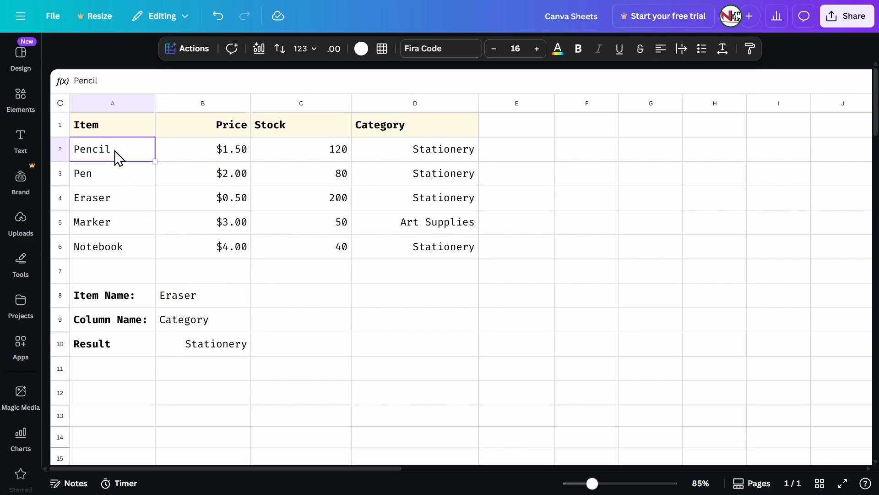
click(116, 248)
click(121, 223)
click(118, 202)
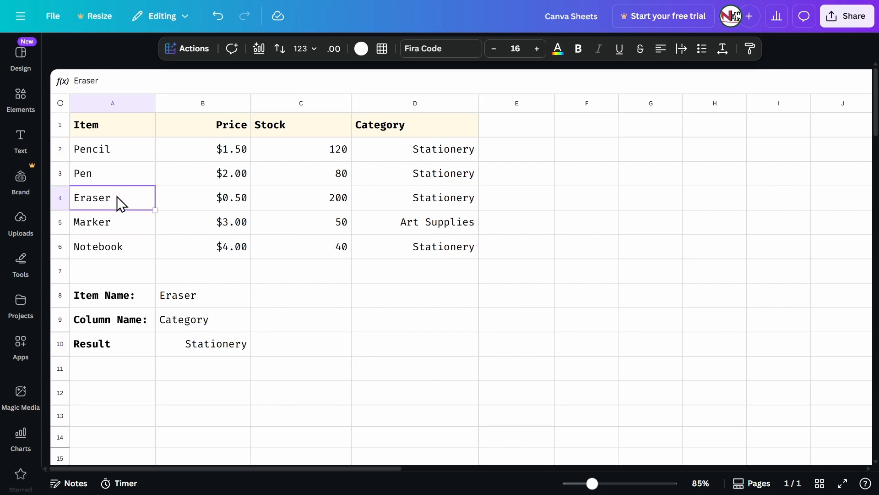
click(114, 176)
click(113, 156)
click(238, 132)
click(339, 131)
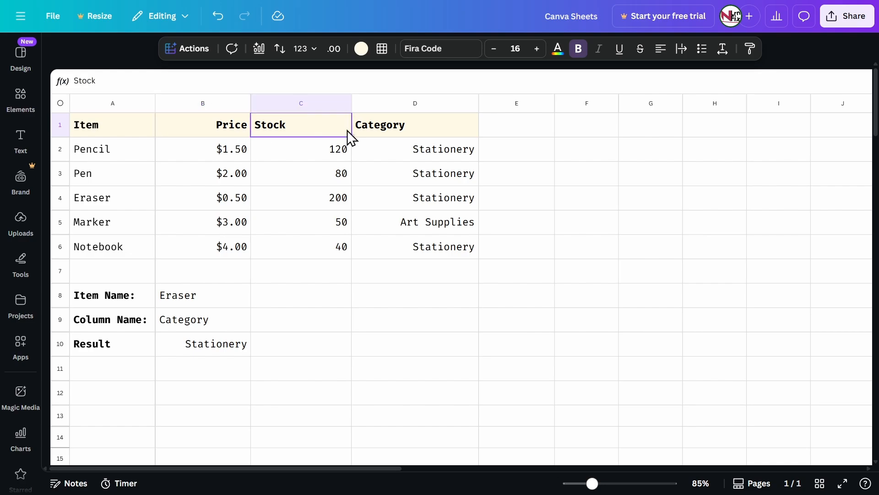
click(405, 133)
click(297, 128)
click(210, 130)
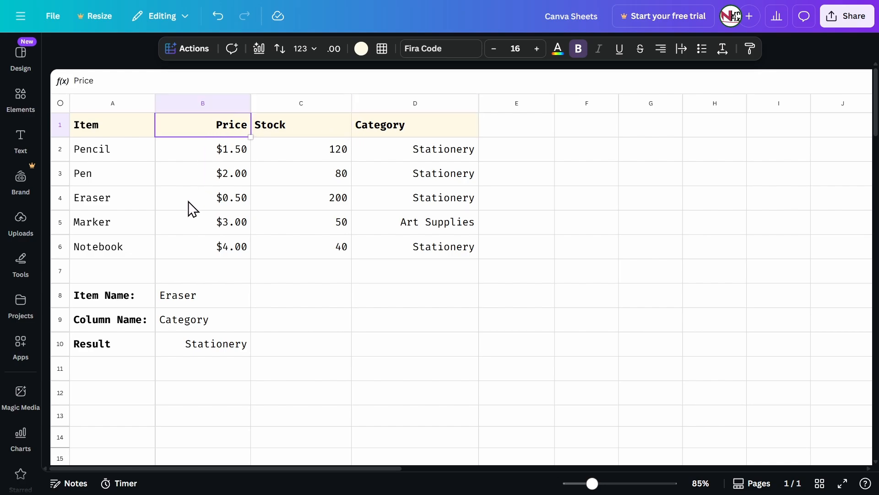
click(207, 319)
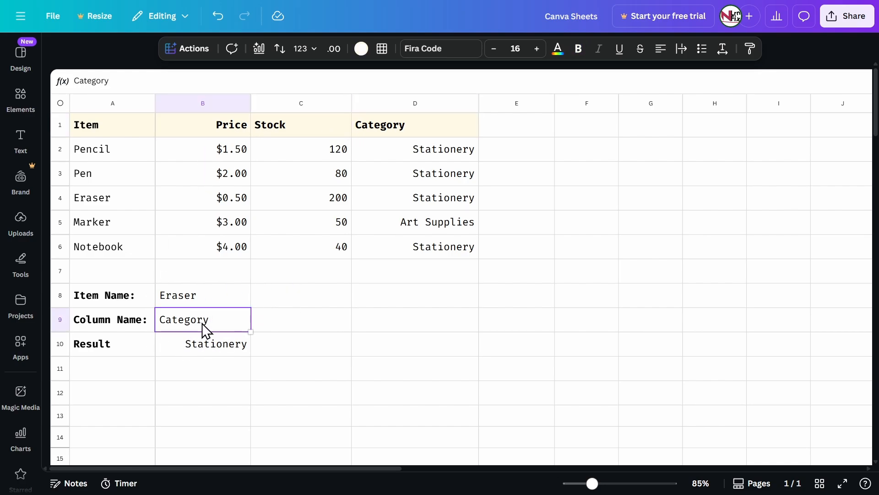
Set the Item Name in B8 to Marker to test the lookup.
click(191, 300)
double_click(191, 300)
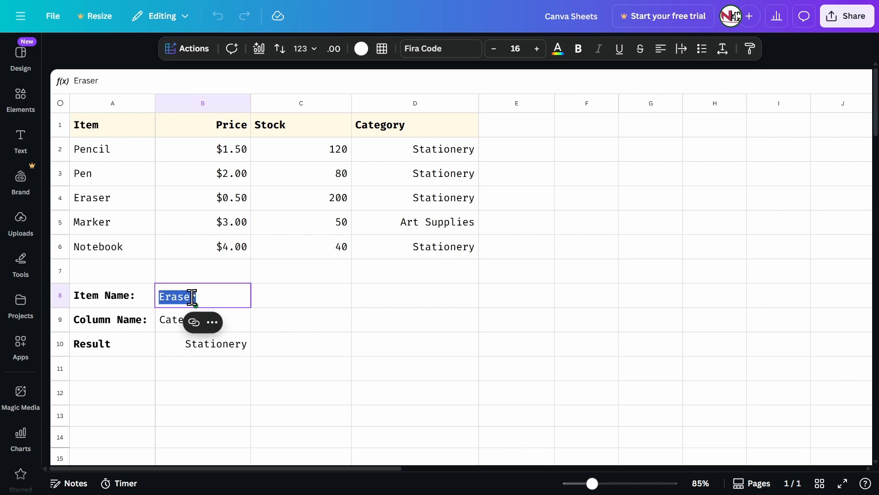
text(Marker)
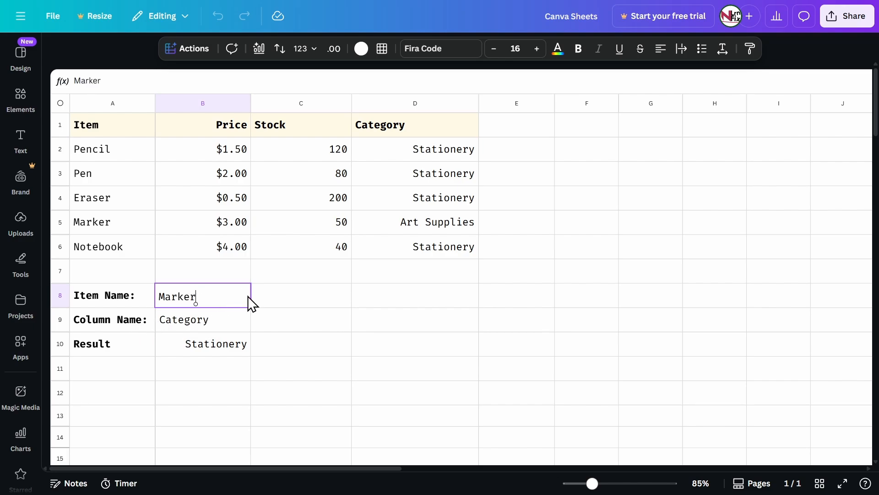
key(Return)
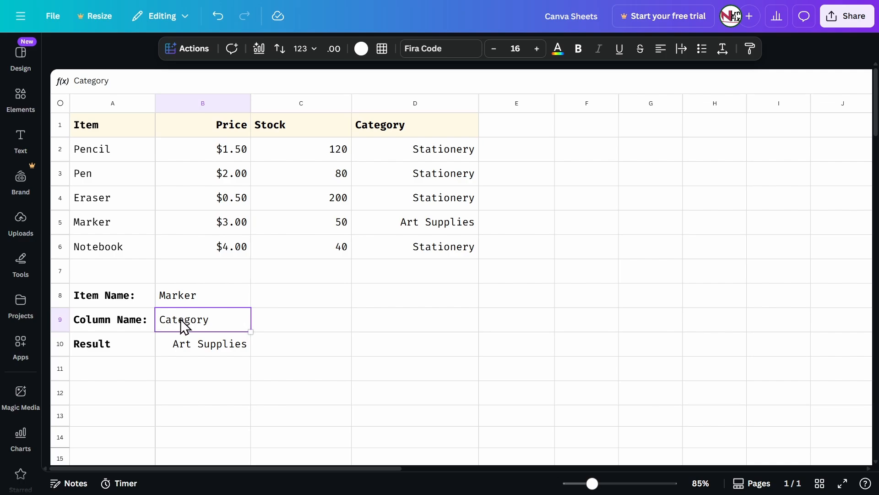
Check the Result in B10 against the source table cell where the Marker row meets the Category column.
click(200, 347)
click(464, 226)
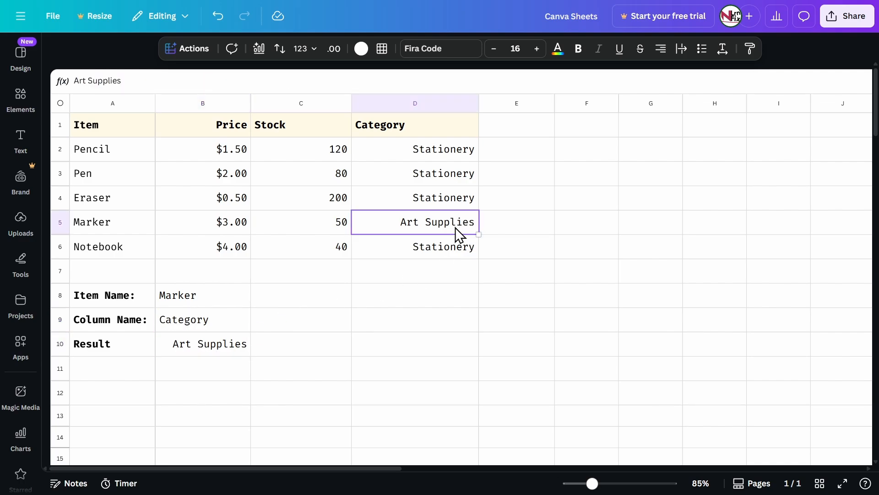
click(402, 130)
click(419, 224)
click(113, 222)
click(414, 223)
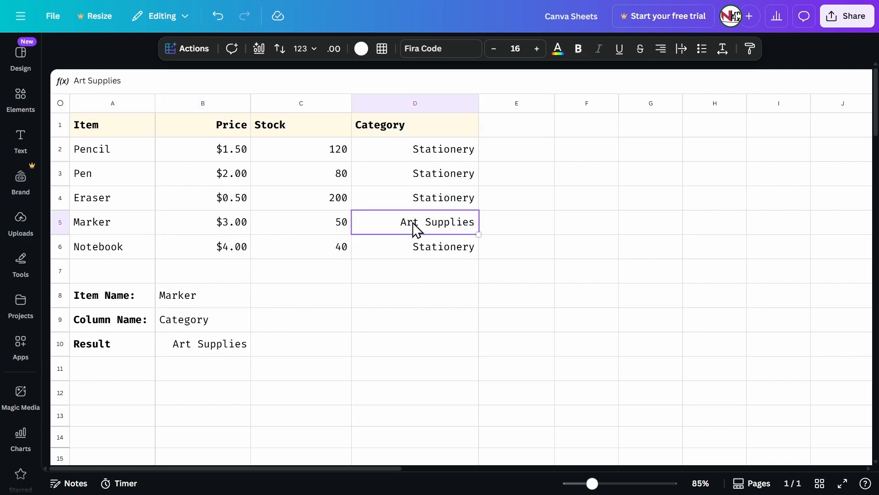
Set the Item Name in B8 to Notebook and the Column Name in B9 to Price.
double_click(195, 297)
text(Notebook)
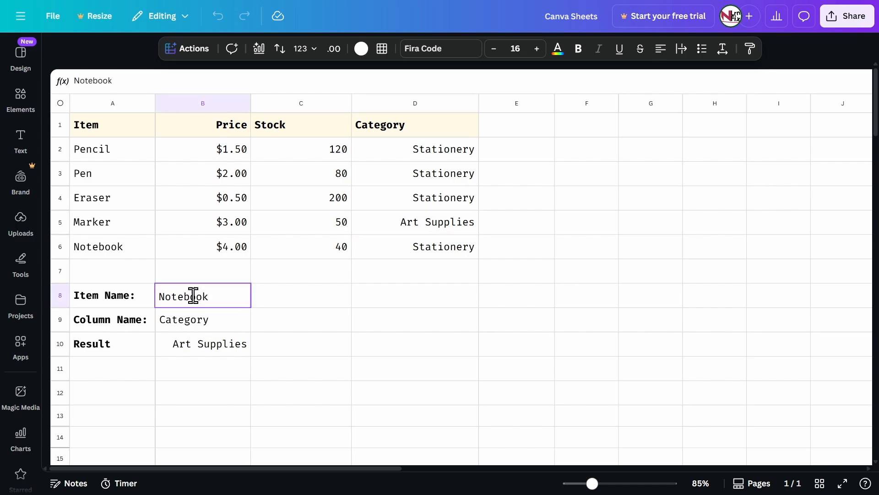
key(Return)
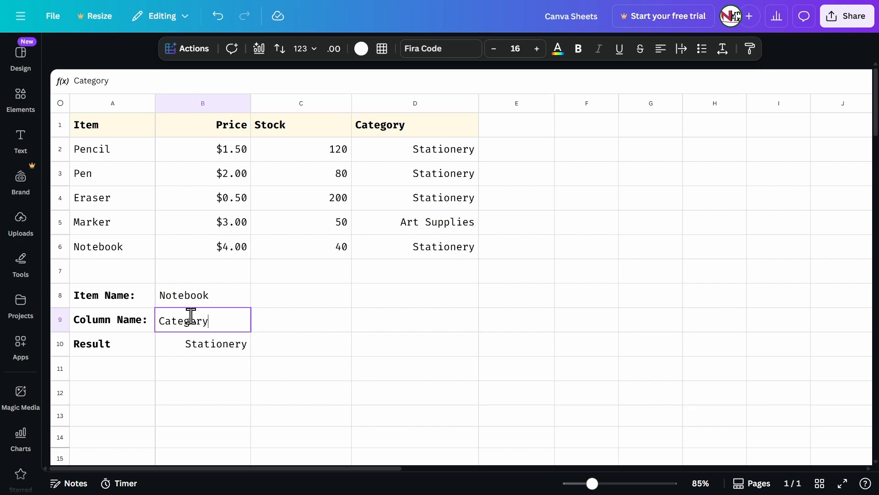
double_click(189, 318)
text(Price)
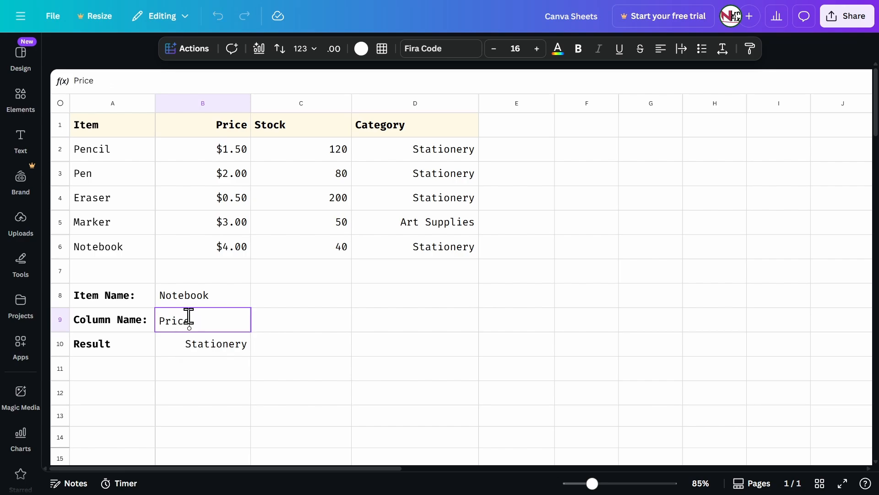
key(Return)
key(Right)
key(Left)
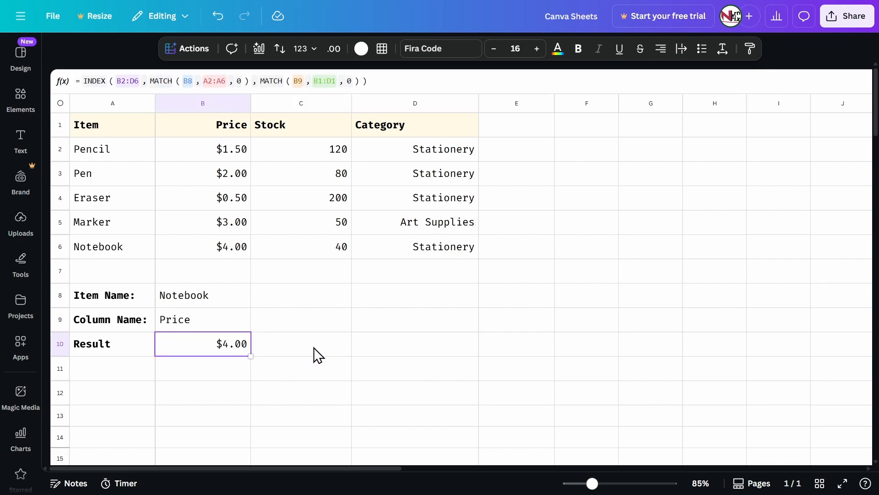
key(Right)
click(434, 306)
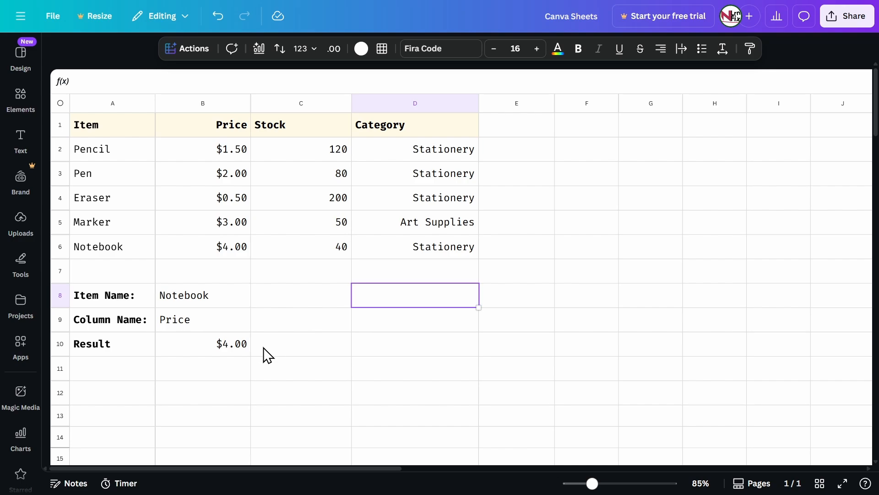
click(426, 328)
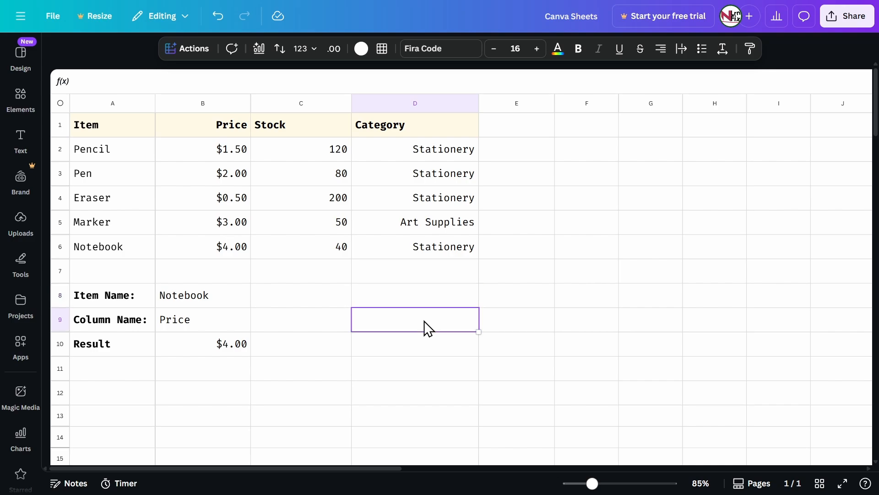
double_click(395, 319)
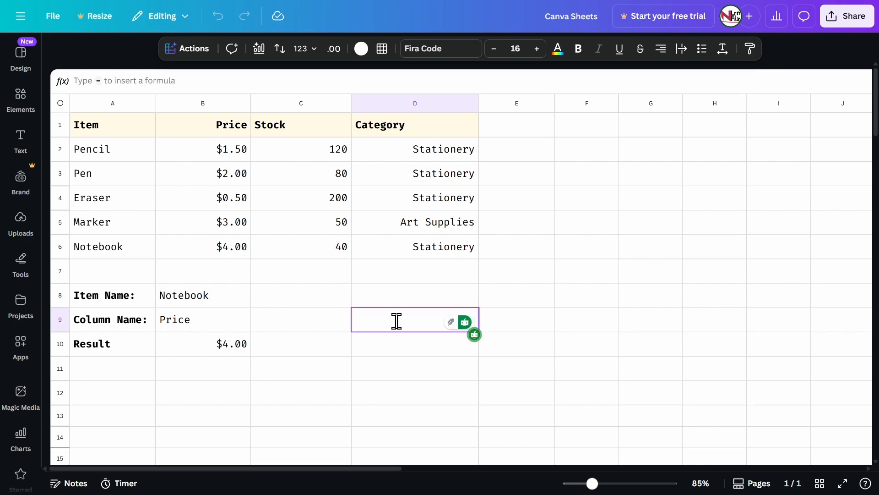